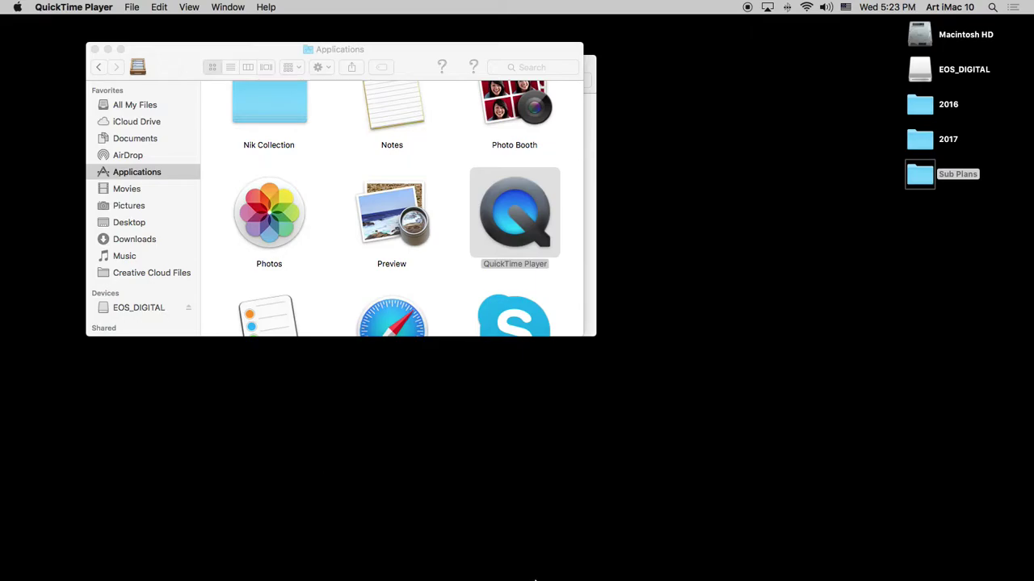
Select Adobe Photoshop CC 2015 in Finder's Applications folder and launch Photoshop from the Dock.
{"action": "left_click", "coordinate": [132, 173]}
{"action": "scroll", "coordinate": [492, 218], "scroll_direction": "up", "scroll_amount": 10}
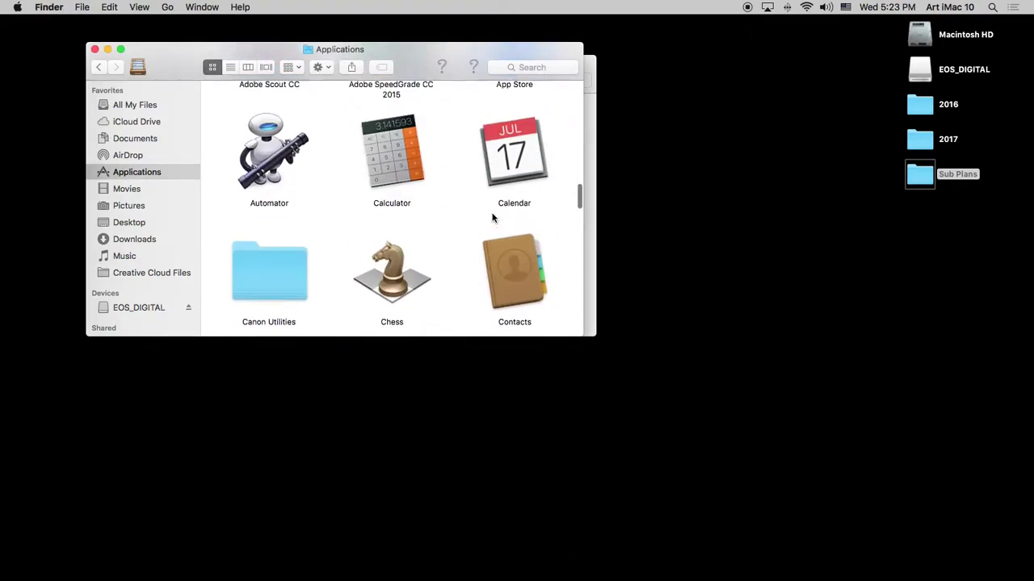
{"action": "scroll", "coordinate": [492, 218], "scroll_direction": "up", "scroll_amount": 5}
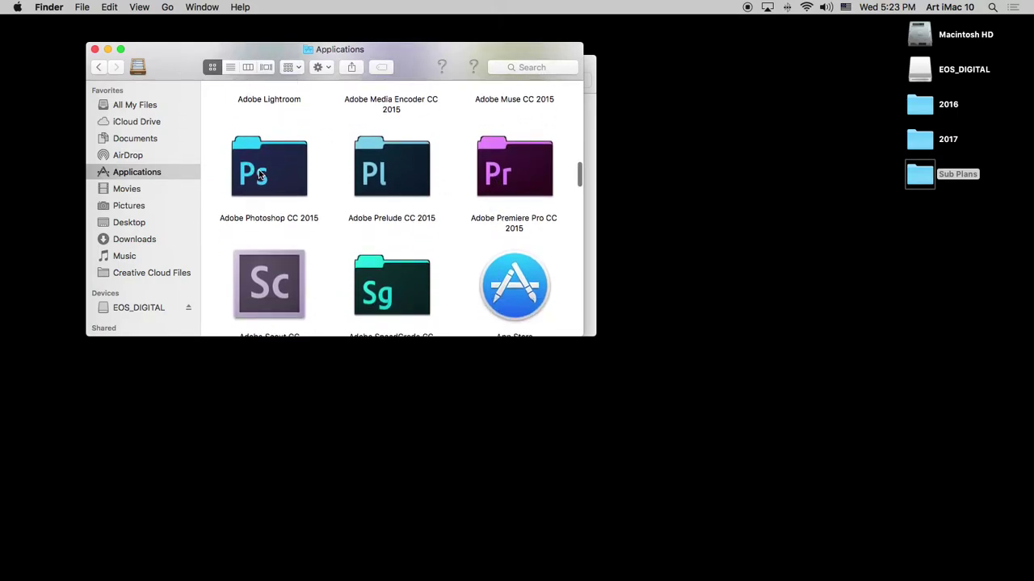
{"action": "left_click", "coordinate": [258, 169]}
{"action": "mouse_move", "coordinate": [724, 566]}
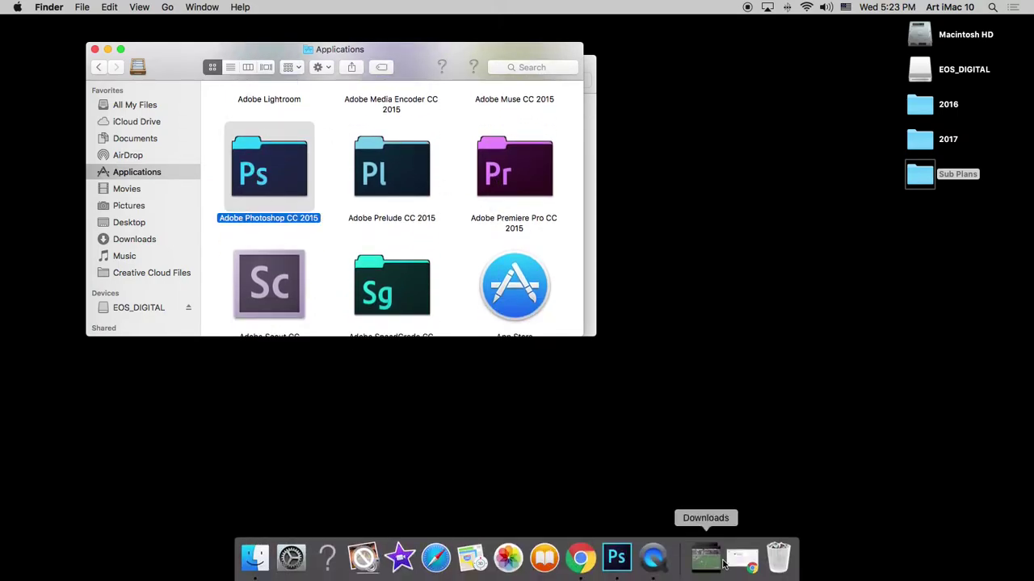
{"action": "left_click", "coordinate": [622, 565]}
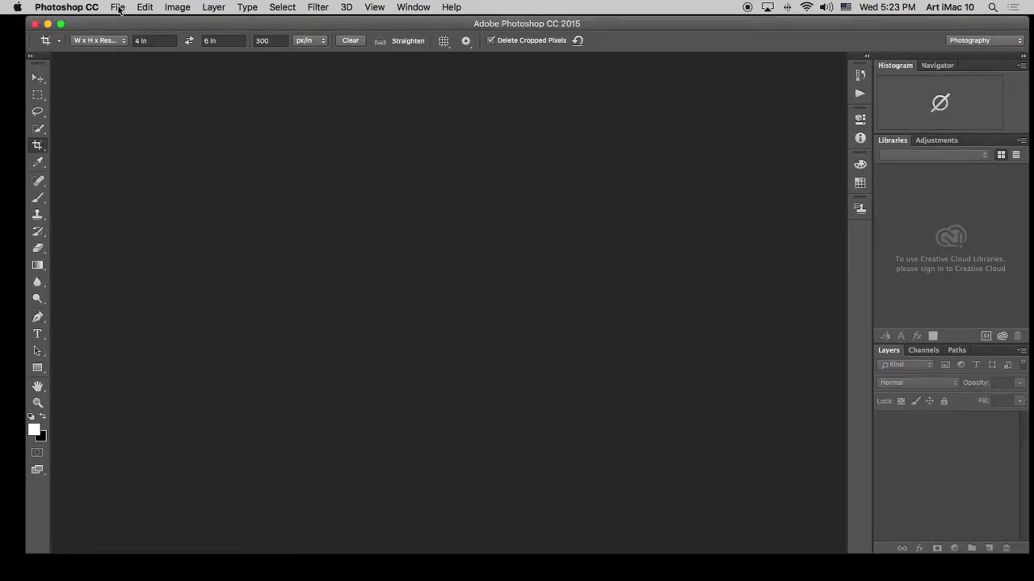
Use File > Open to browse EOS_DIGITAL > DCIM > 100CANON and select IMG_0306.JPG.
{"action": "left_click", "coordinate": [118, 9]}
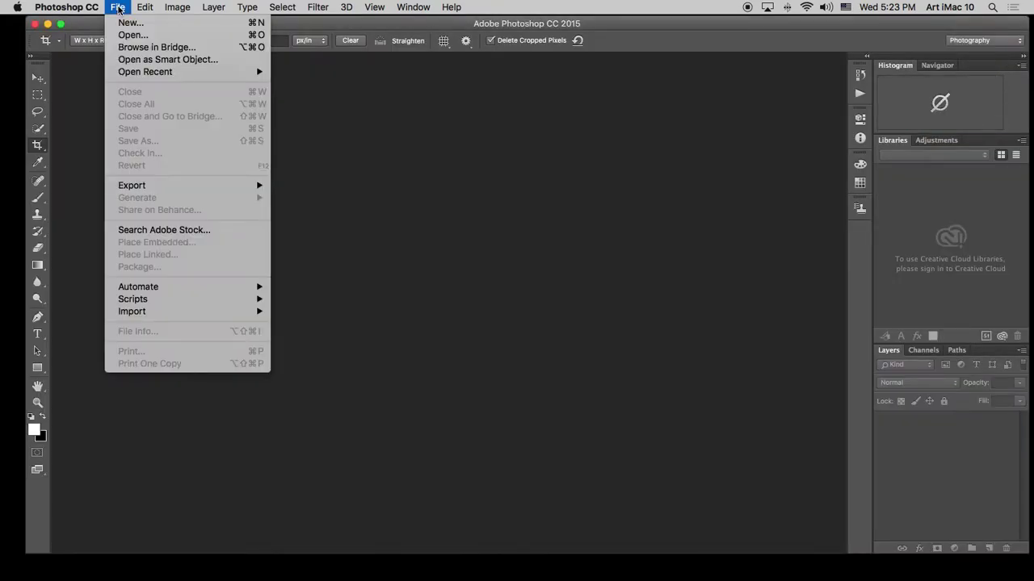
{"action": "left_click", "coordinate": [241, 35]}
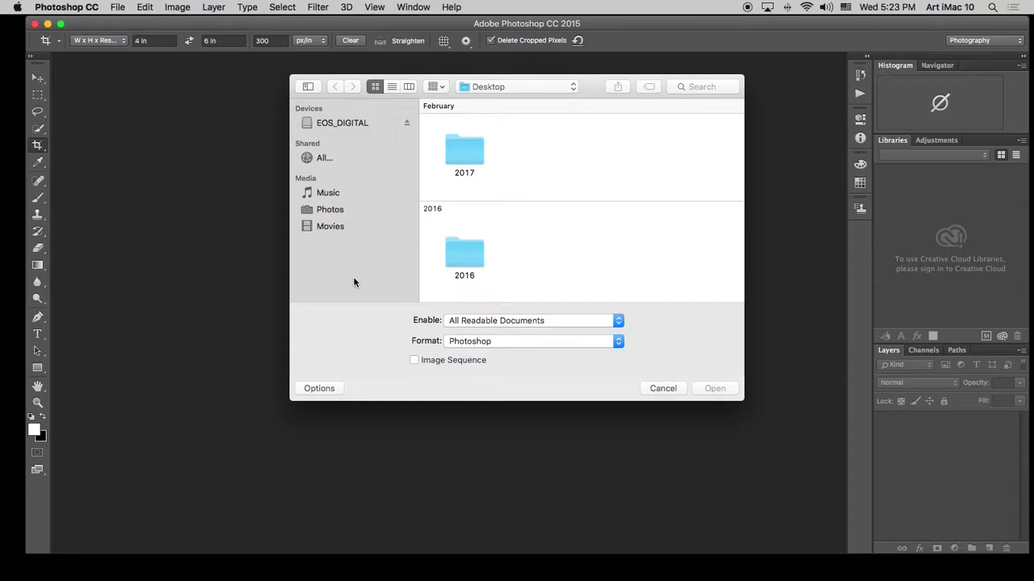
{"action": "left_click", "coordinate": [353, 123]}
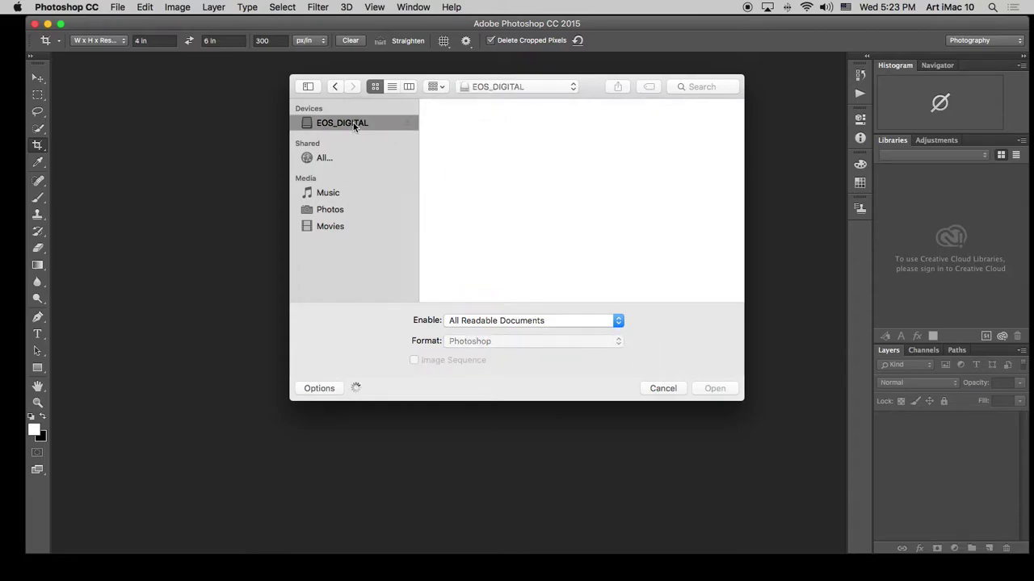
{"action": "double_click", "coordinate": [475, 150]}
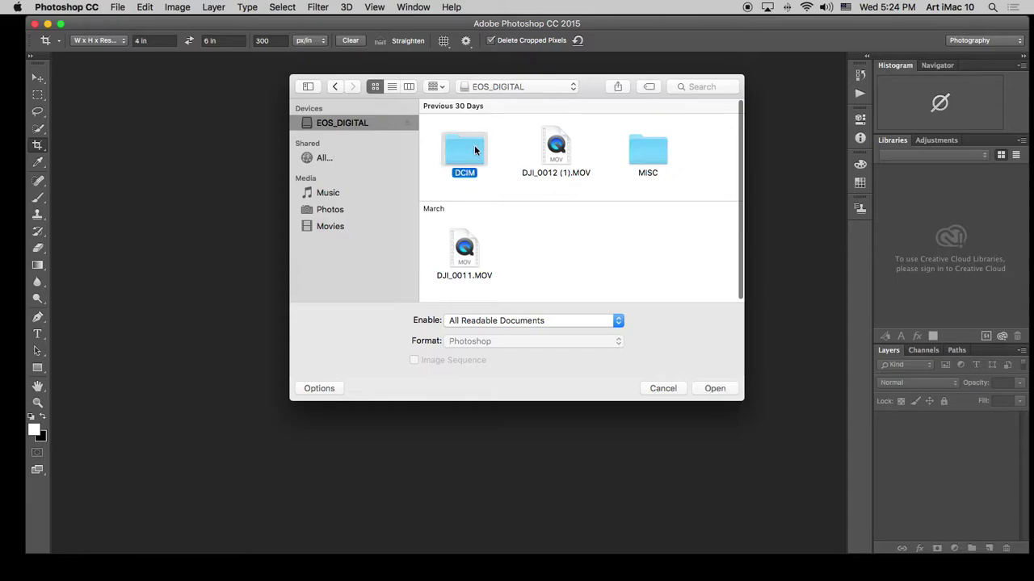
{"action": "double_click", "coordinate": [475, 149]}
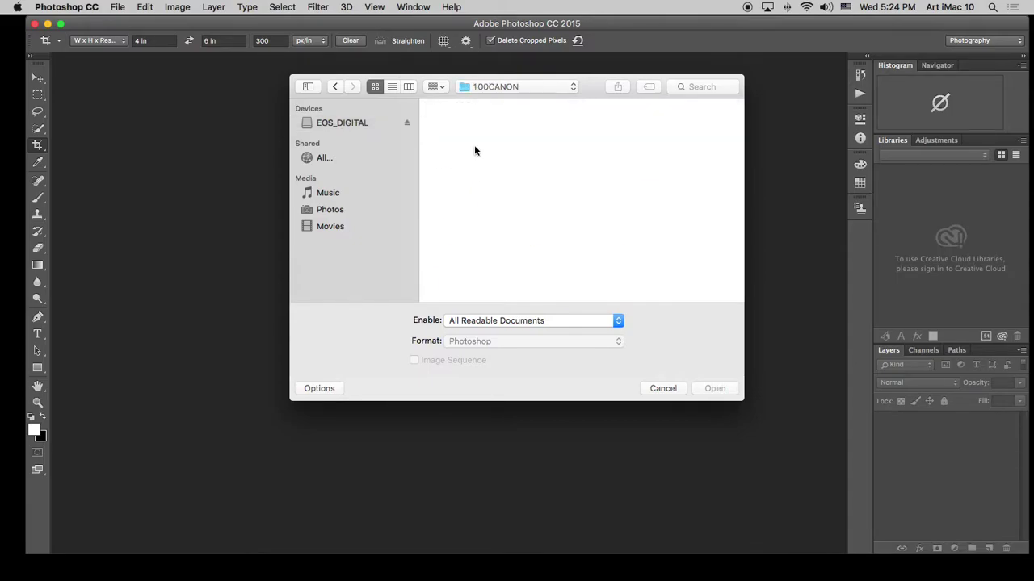
{"action": "scroll", "coordinate": [528, 216], "scroll_direction": "down", "scroll_amount": 15}
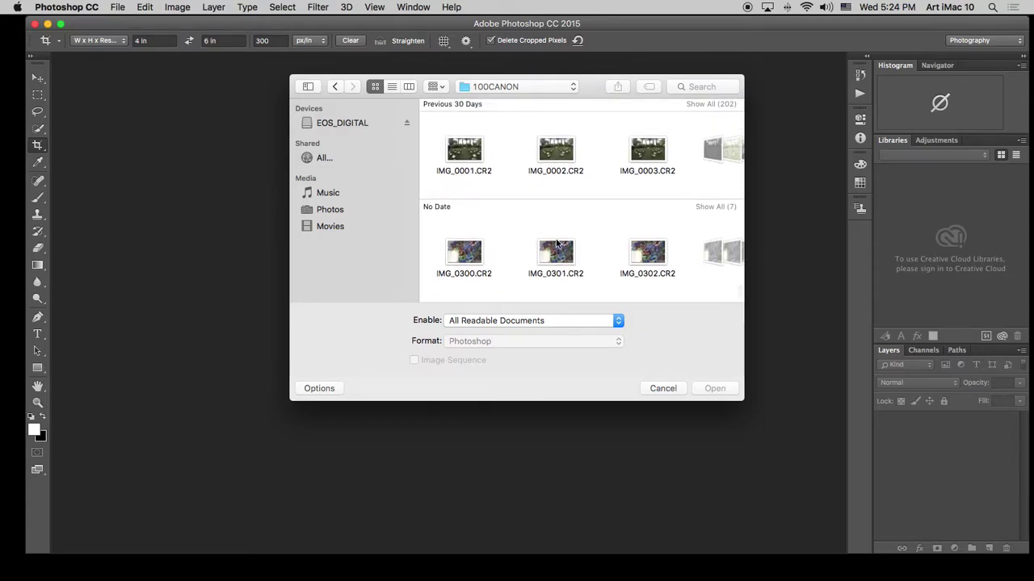
{"action": "scroll", "coordinate": [642, 273], "scroll_direction": "right", "scroll_amount": 4}
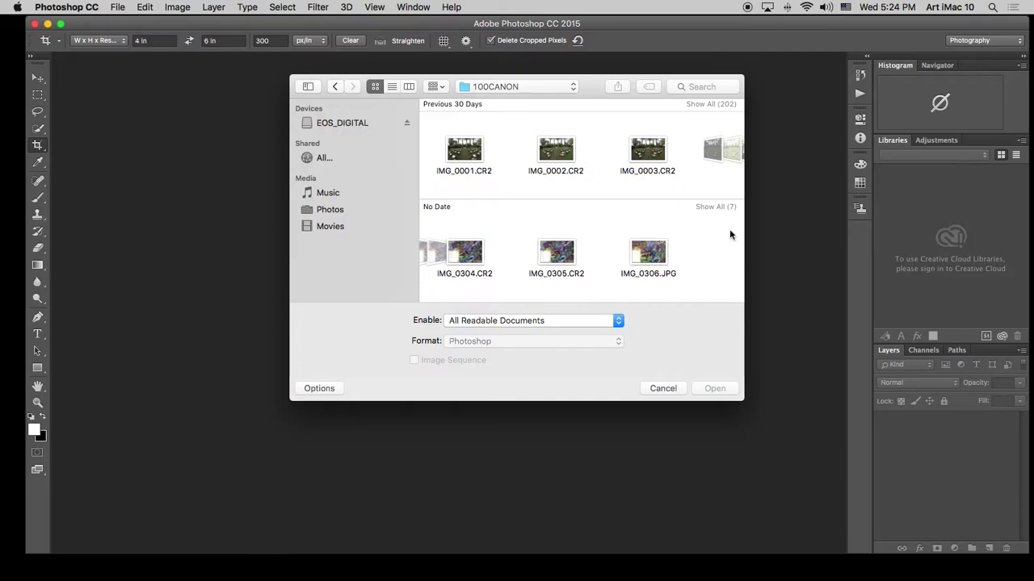
{"action": "left_click", "coordinate": [651, 255]}
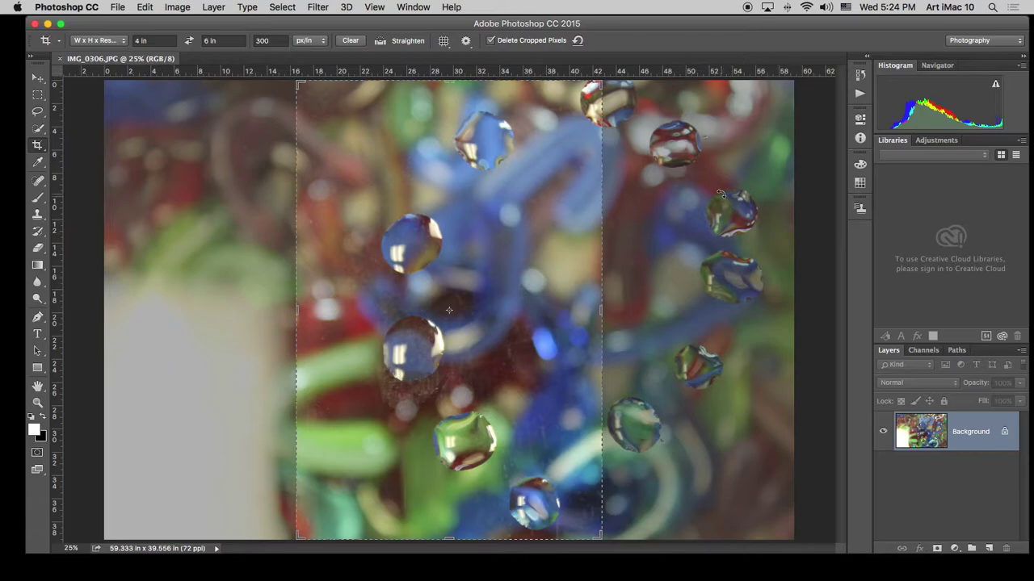
Switch from the Crop tool to the Move tool.
{"action": "left_click", "coordinate": [38, 78]}
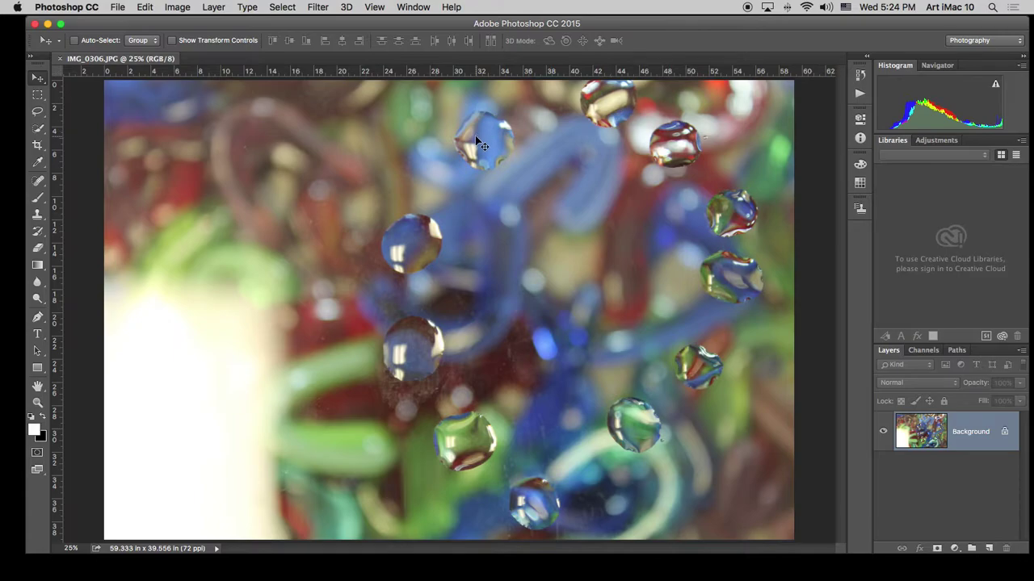
Reopen the File > Open dialog and select the raw file IMG_0305.CR2 in 100CANON.
{"action": "left_click", "coordinate": [118, 7]}
{"action": "left_click", "coordinate": [129, 35]}
{"action": "scroll", "coordinate": [530, 239], "scroll_direction": "down", "scroll_amount": 12}
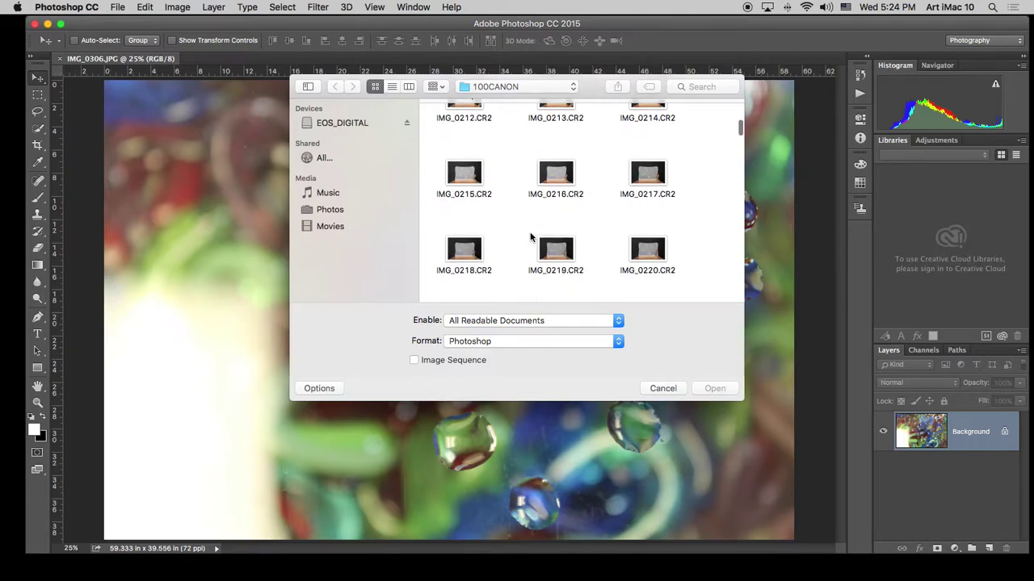
{"action": "scroll", "coordinate": [531, 236], "scroll_direction": "down", "scroll_amount": 15}
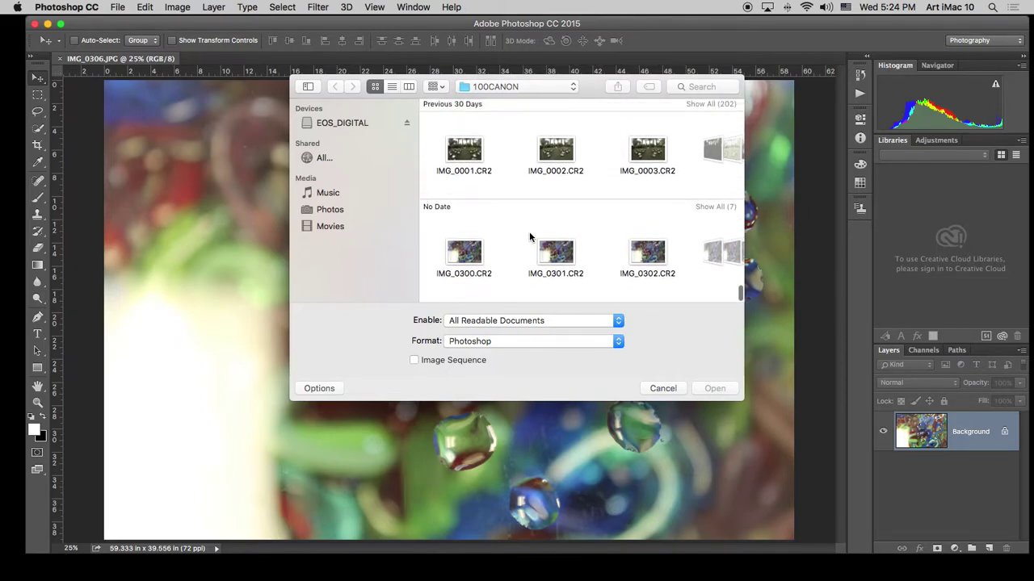
{"action": "scroll", "coordinate": [531, 237], "scroll_direction": "right", "scroll_amount": 3}
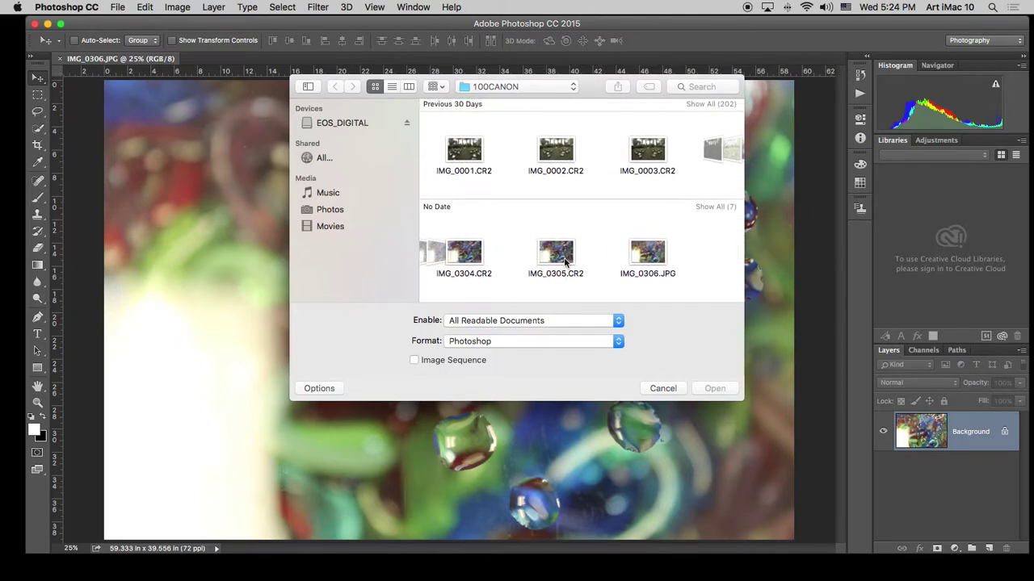
{"action": "scroll", "coordinate": [553, 267], "scroll_direction": "left", "scroll_amount": 6}
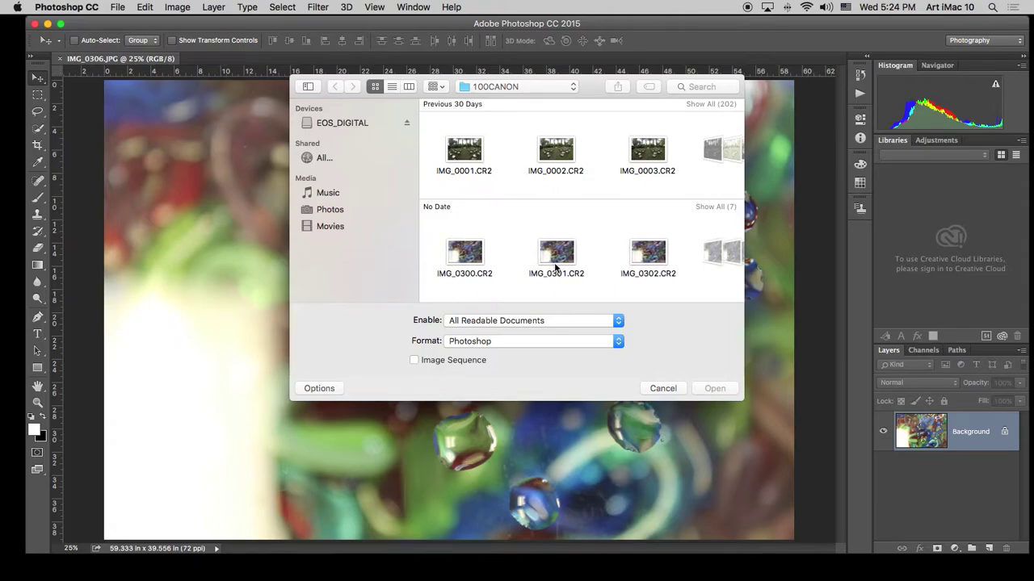
{"action": "scroll", "coordinate": [554, 268], "scroll_direction": "right", "scroll_amount": 4}
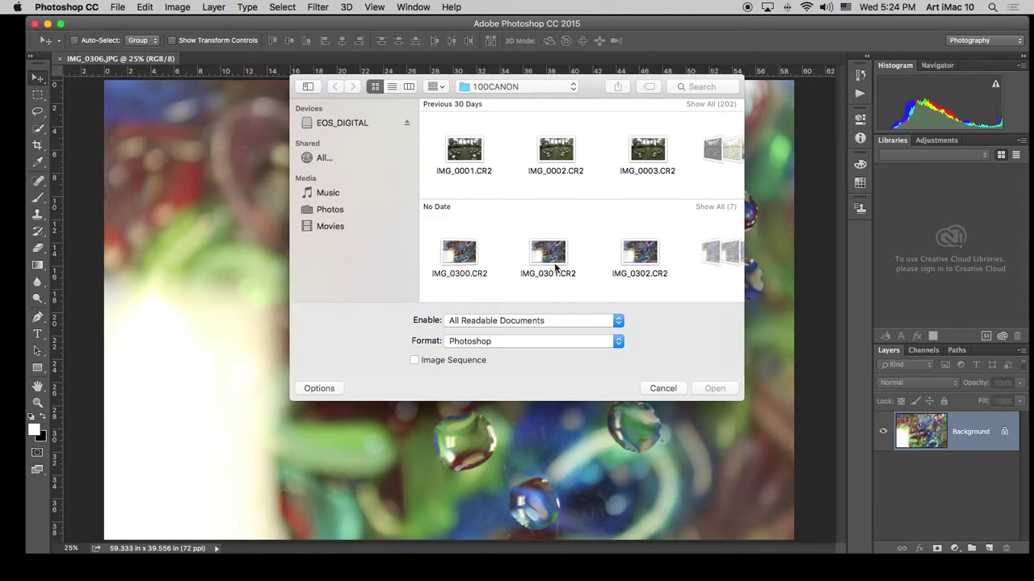
{"action": "scroll", "coordinate": [554, 267], "scroll_direction": "right", "scroll_amount": 1}
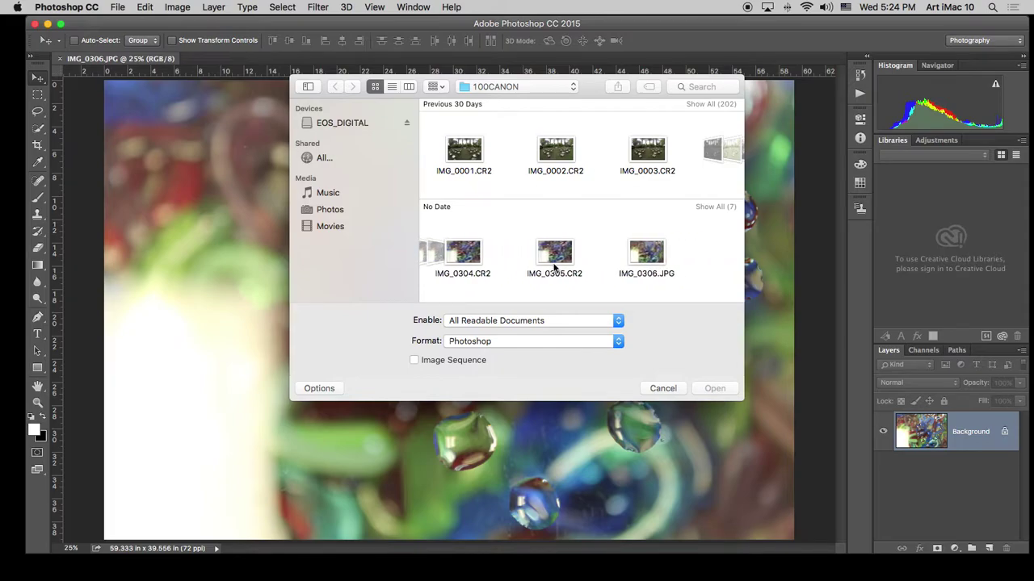
{"action": "left_click", "coordinate": [555, 255]}
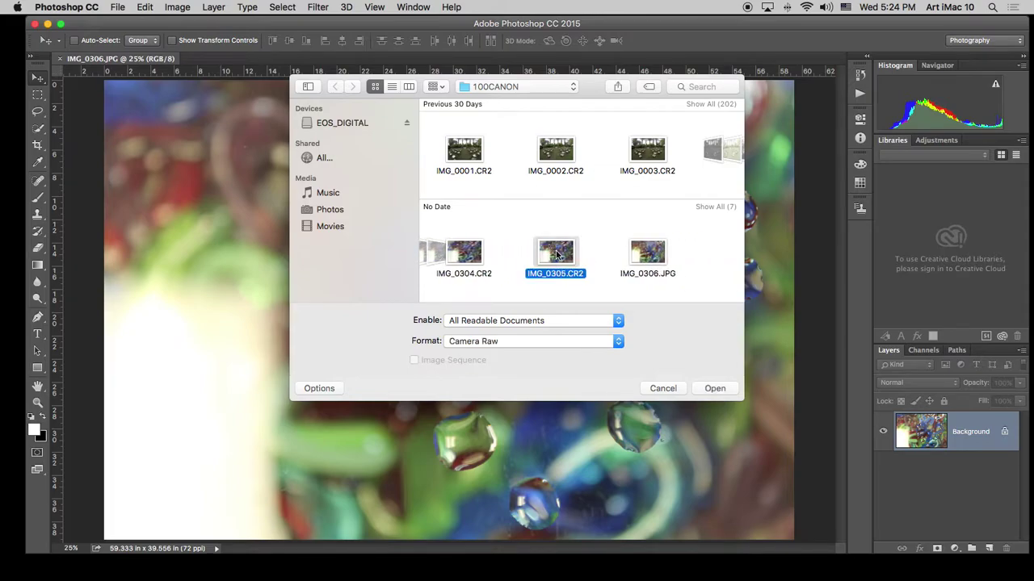
Load IMG_0305.CR2 into Camera Raw and open it in Photoshop unchanged.
{"action": "left_click", "coordinate": [721, 388]}
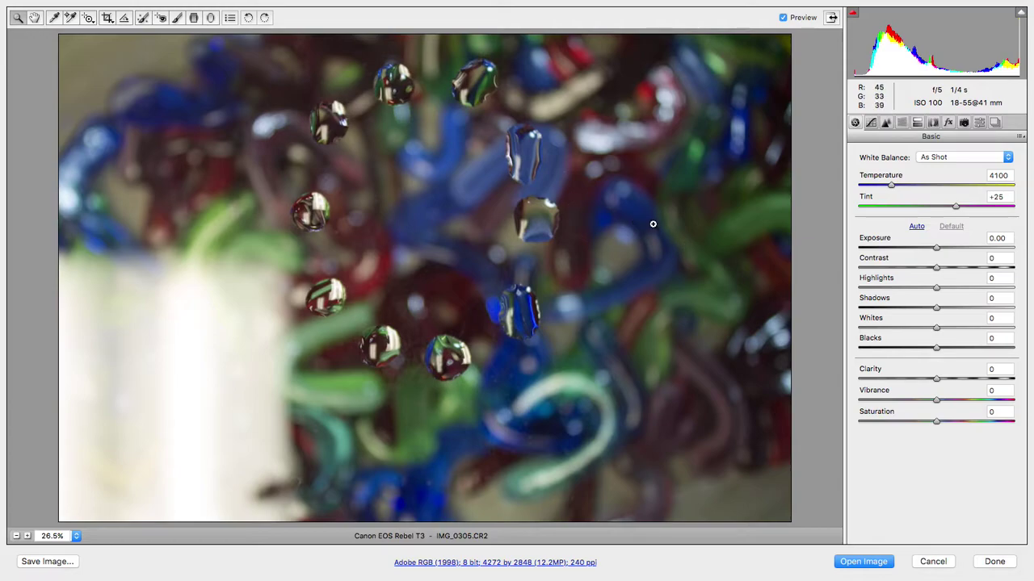
{"action": "left_click", "coordinate": [858, 560]}
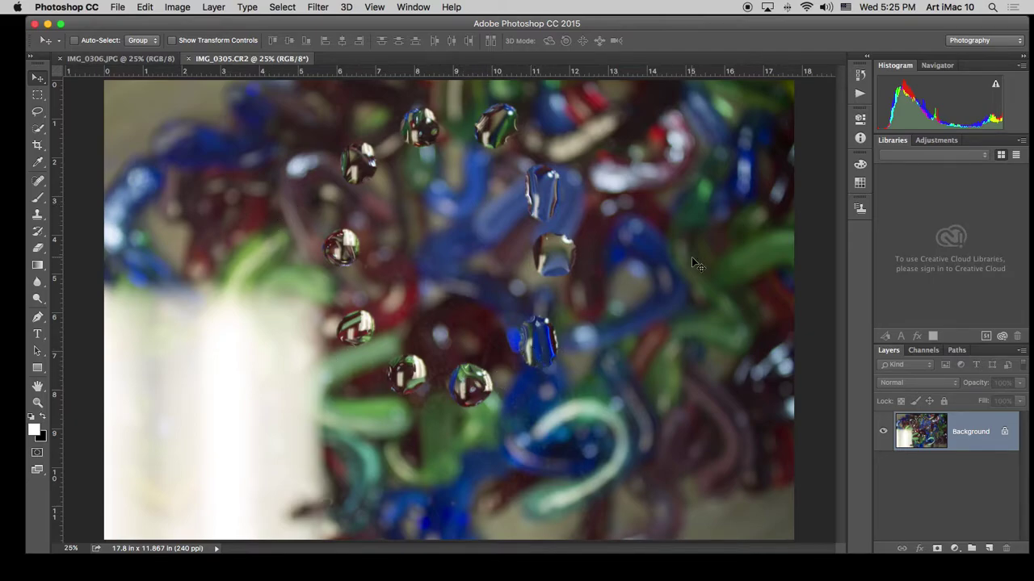
Zoom the IMG_0305.CR2 document out to 16.67% with Cmd+minus.
{"action": "key", "text": "super+minus"}
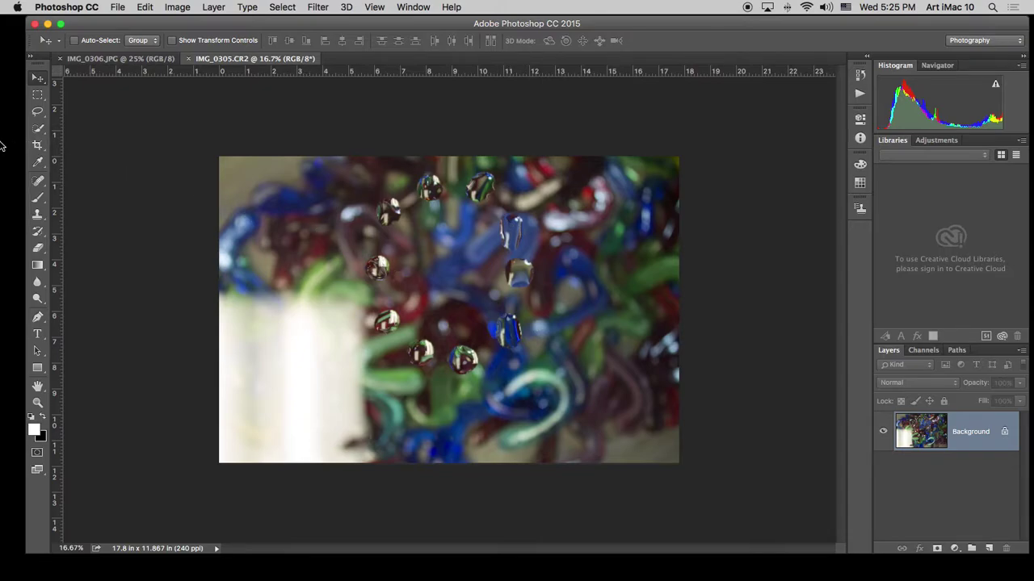
Crop IMG_0305.CR2 to a landscape 6 x 4 in, 300 ppi frame around the water drops.
{"action": "left_click", "coordinate": [37, 145]}
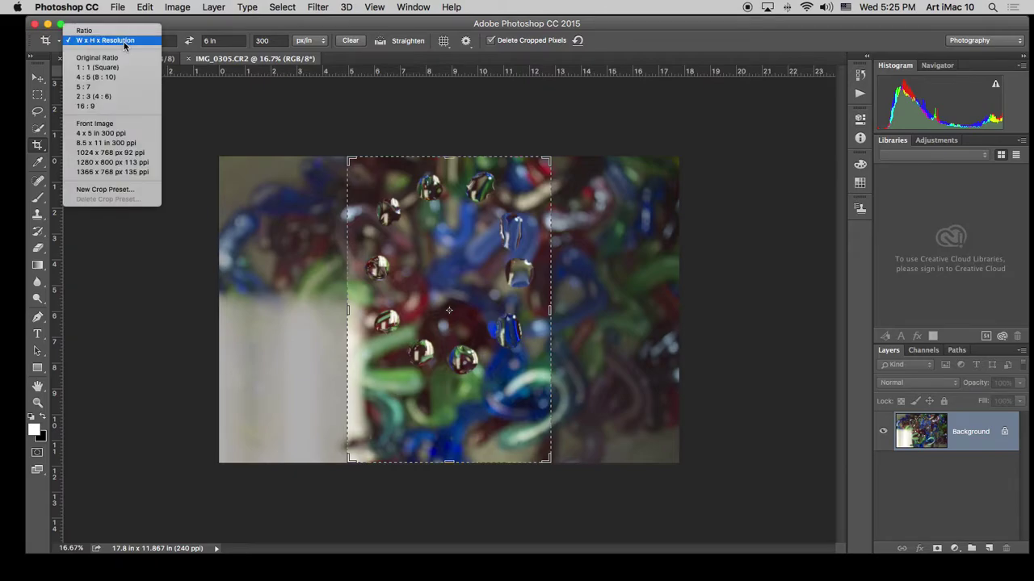
{"action": "left_click", "coordinate": [124, 41]}
{"action": "left_click", "coordinate": [252, 96]}
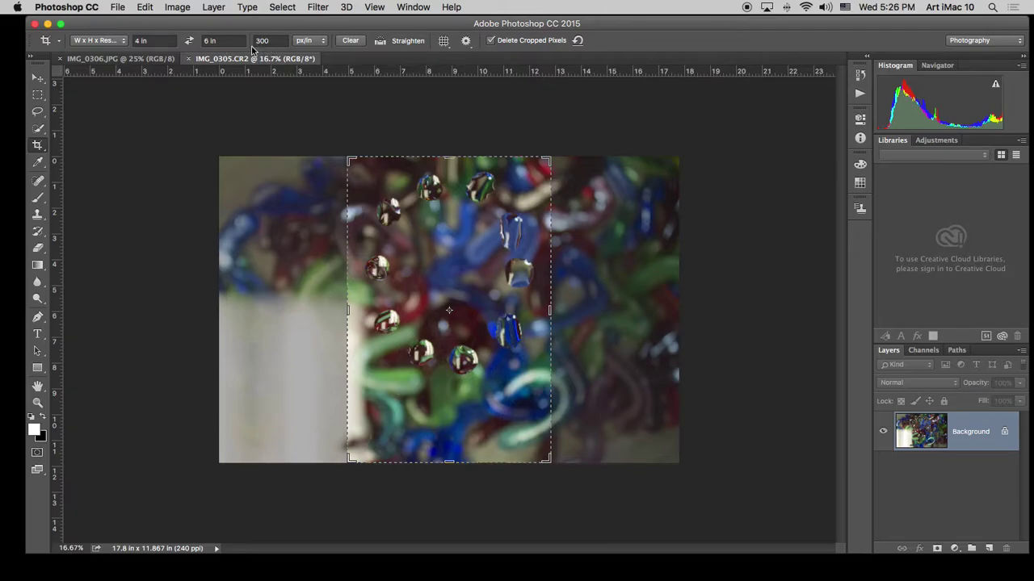
{"action": "left_click", "coordinate": [189, 41]}
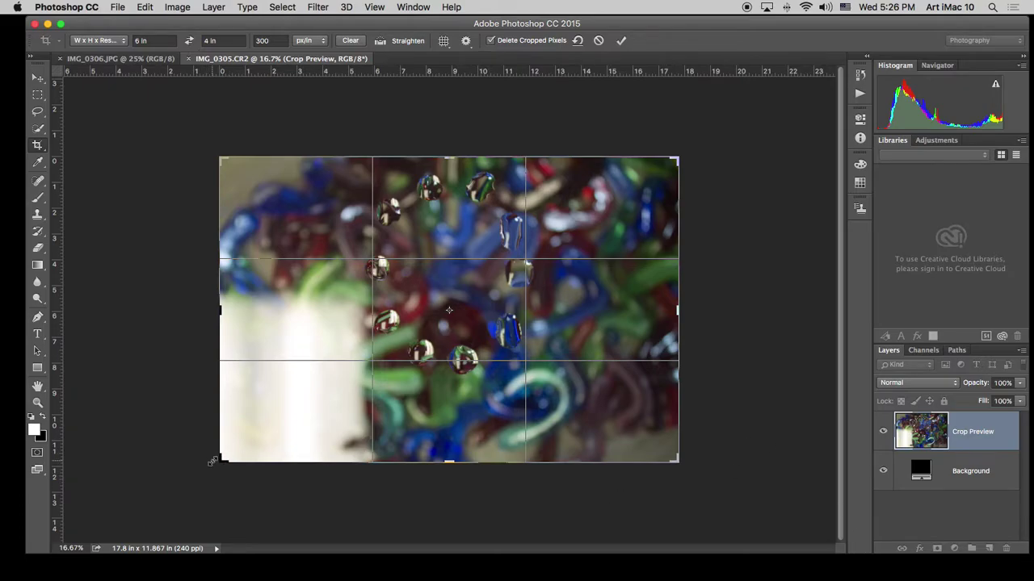
{"action": "left_click_drag", "start_coordinate": [216, 461], "coordinate": [289, 420]}
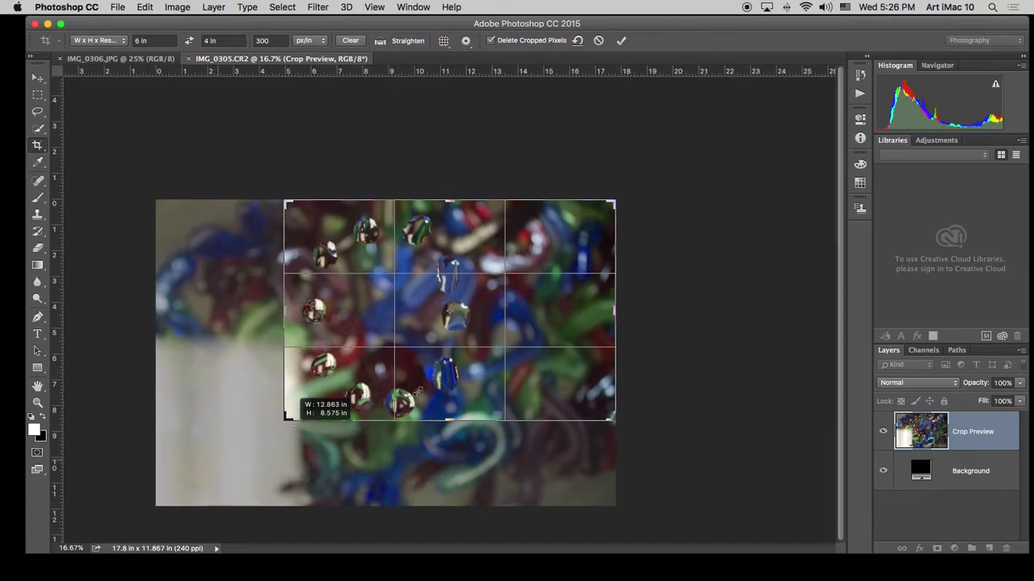
{"action": "left_click_drag", "start_coordinate": [482, 325], "coordinate": [502, 323]}
{"action": "key", "text": "Return"}
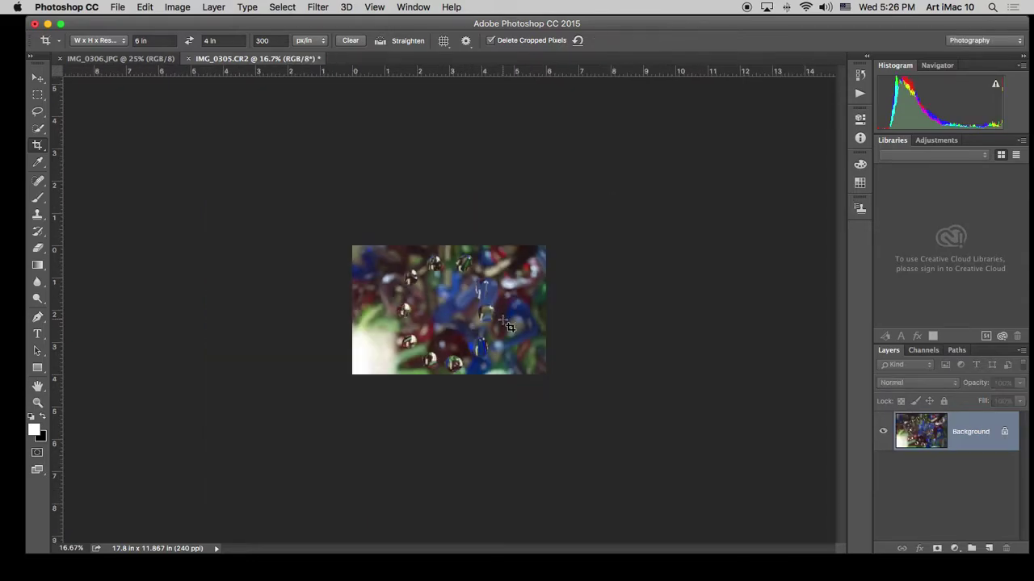
Zoom the cropped water-drop photo in to 50% with Cmd+Plus twice.
{"action": "key", "text": "super+equal"}
{"action": "key", "text": "super+equal"}
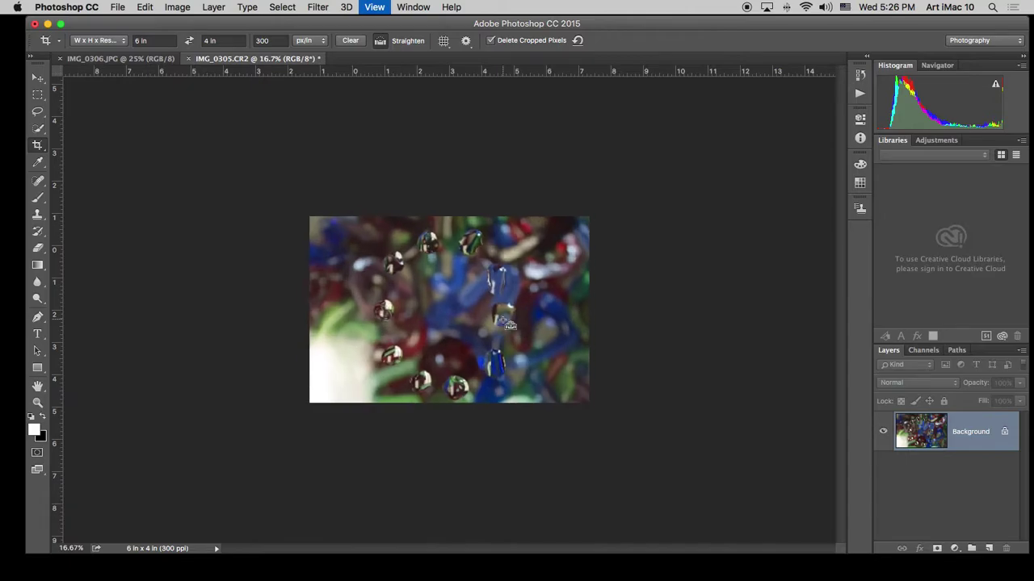
{"action": "key", "text": "super+equal"}
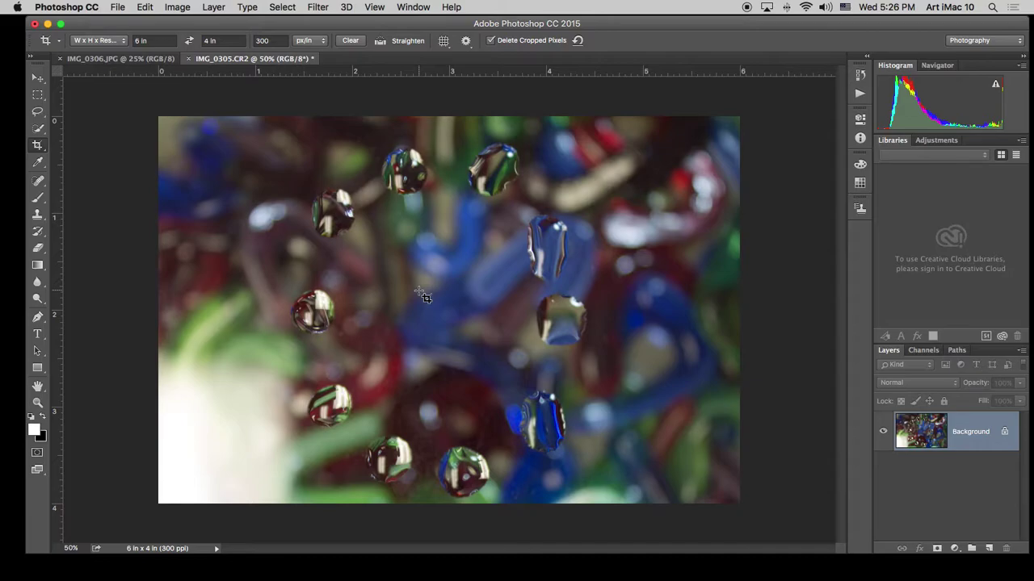
Select the Brush tool and pick the 478 px signature brush preset.
{"action": "left_click", "coordinate": [39, 201]}
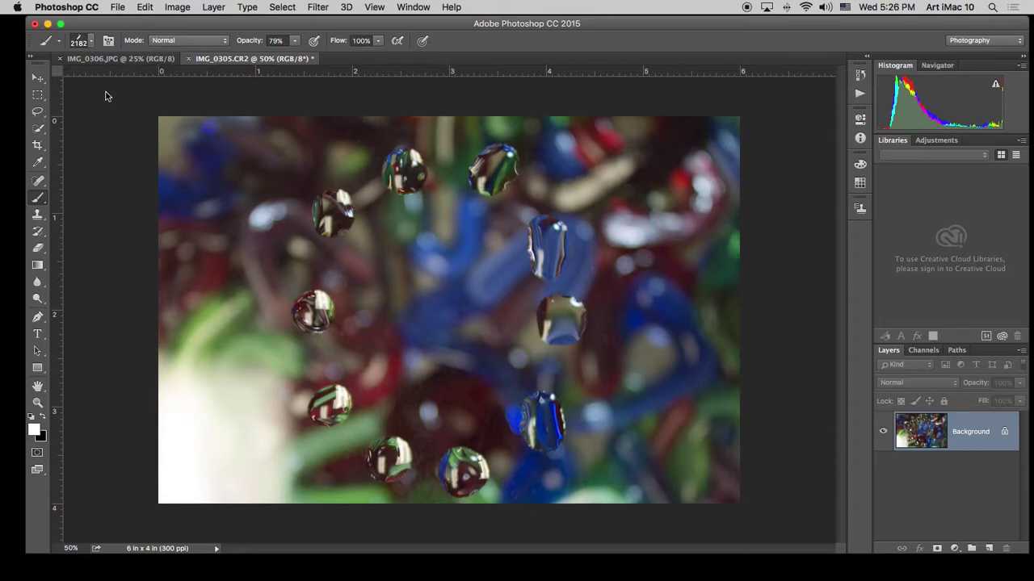
{"action": "right_click", "coordinate": [252, 234]}
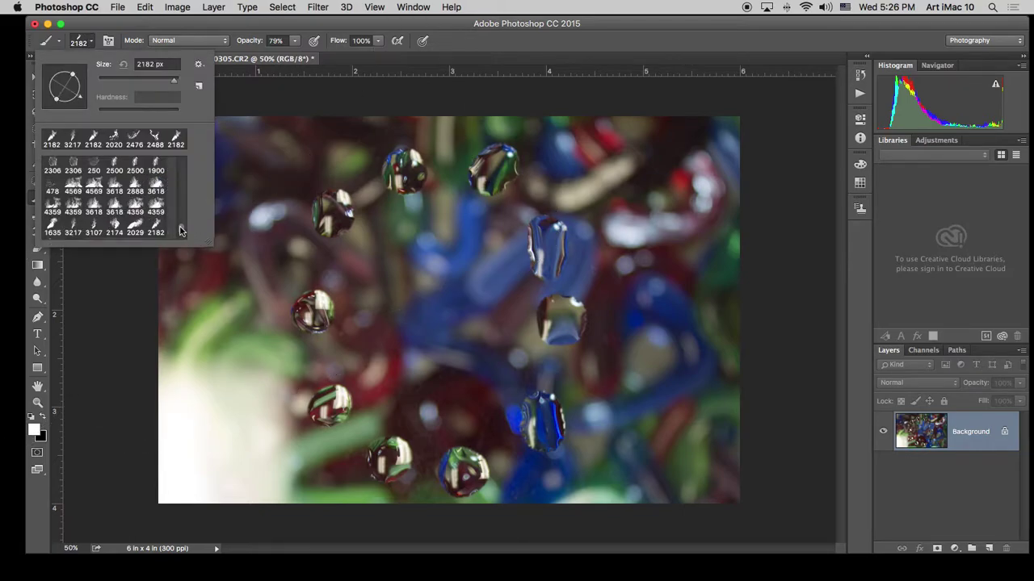
{"action": "scroll", "coordinate": [180, 232], "scroll_direction": "up", "scroll_amount": 1}
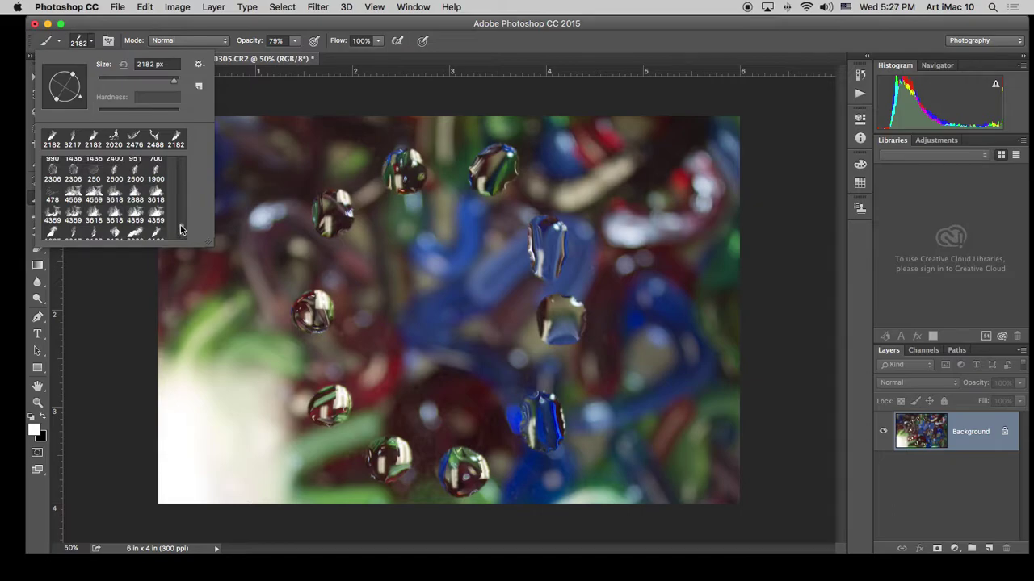
{"action": "scroll", "coordinate": [65, 219], "scroll_direction": "up", "scroll_amount": 3}
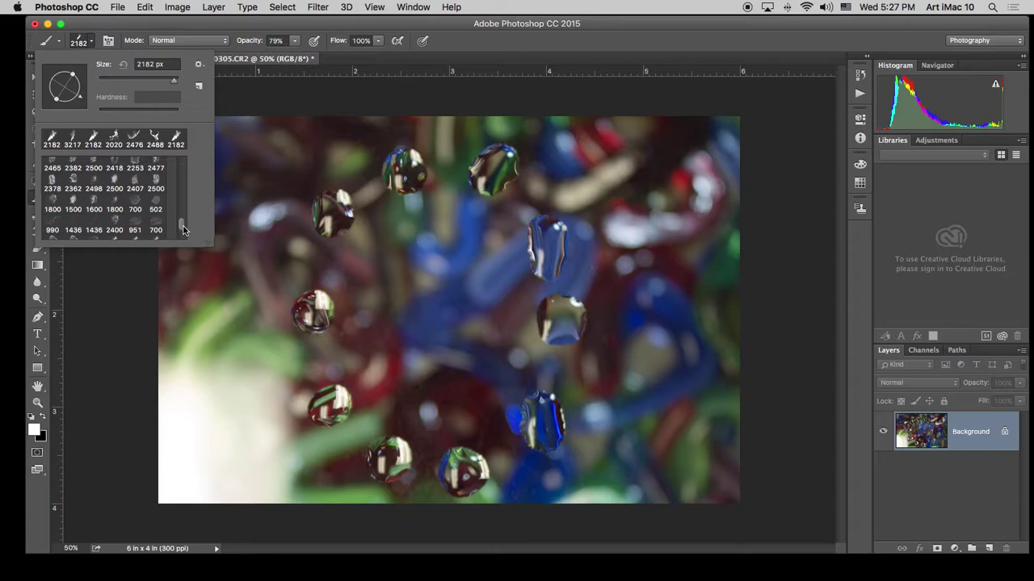
{"action": "scroll", "coordinate": [184, 230], "scroll_direction": "up", "scroll_amount": 3}
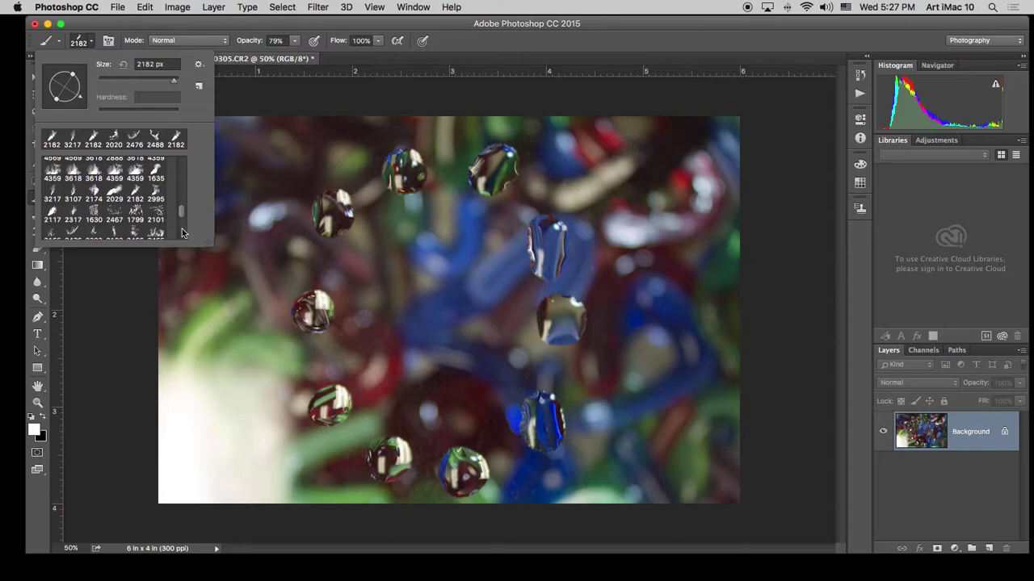
{"action": "scroll", "coordinate": [182, 230], "scroll_direction": "down", "scroll_amount": 4}
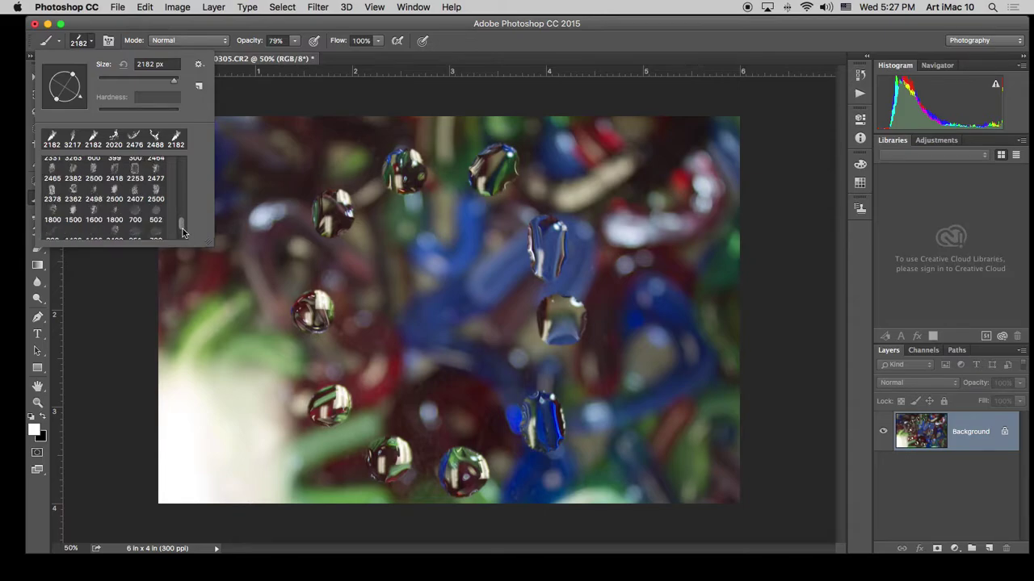
{"action": "scroll", "coordinate": [182, 227], "scroll_direction": "down", "scroll_amount": 6}
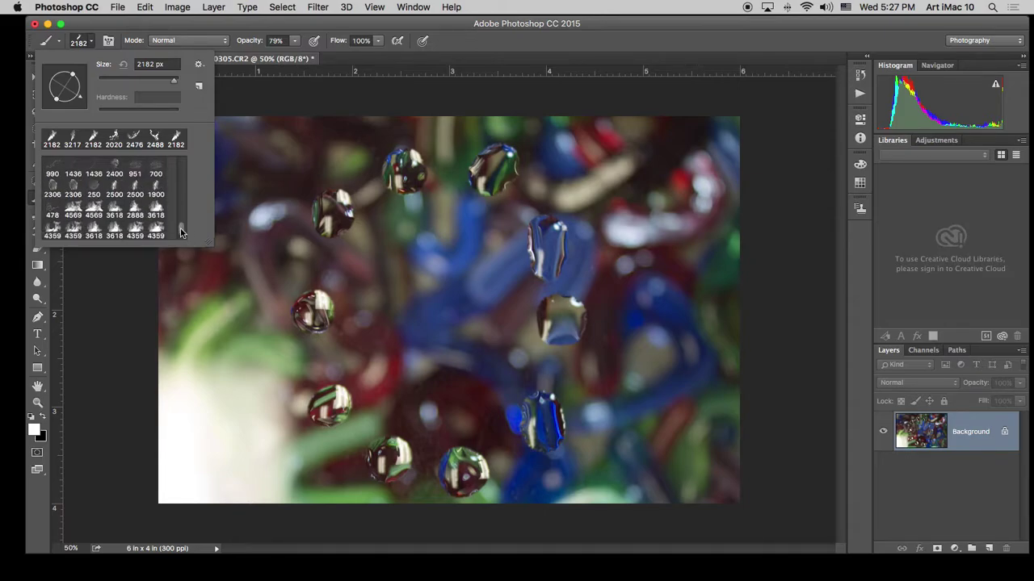
{"action": "left_click", "coordinate": [50, 202]}
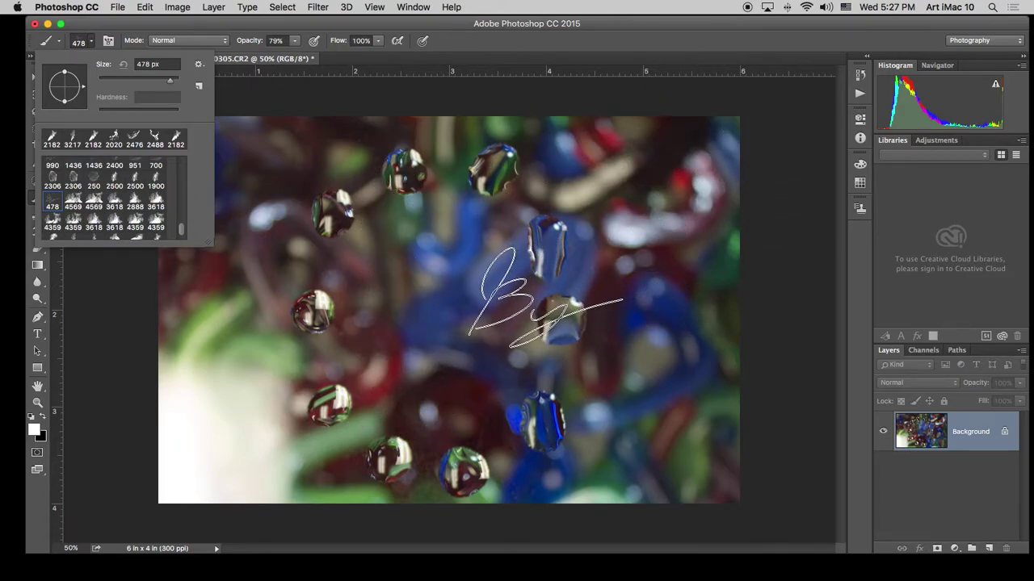
Sample a dark navy foreground colour from the photo's blue area with the Eyedropper.
{"action": "key", "text": "Escape"}
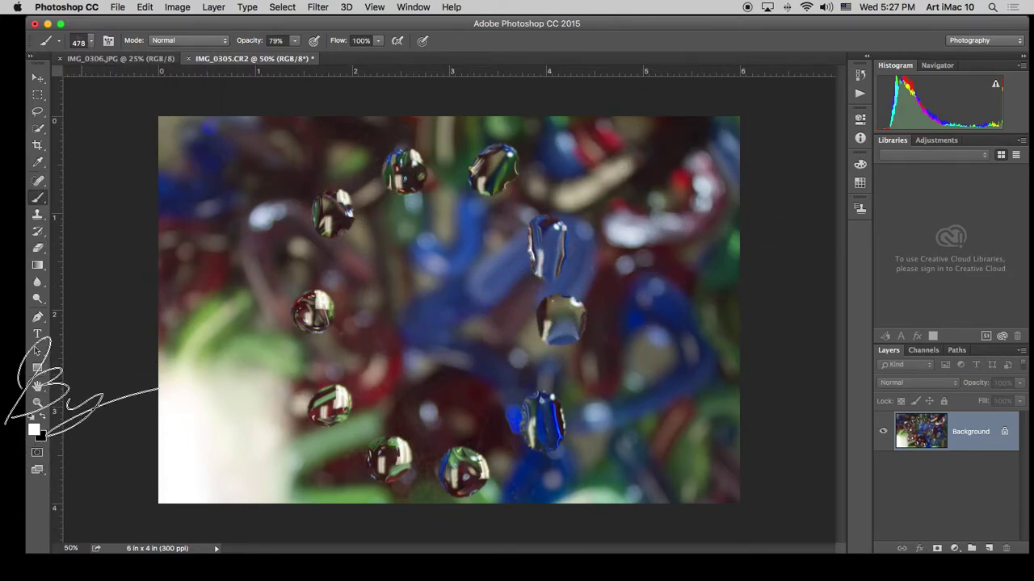
{"action": "left_click", "coordinate": [38, 166]}
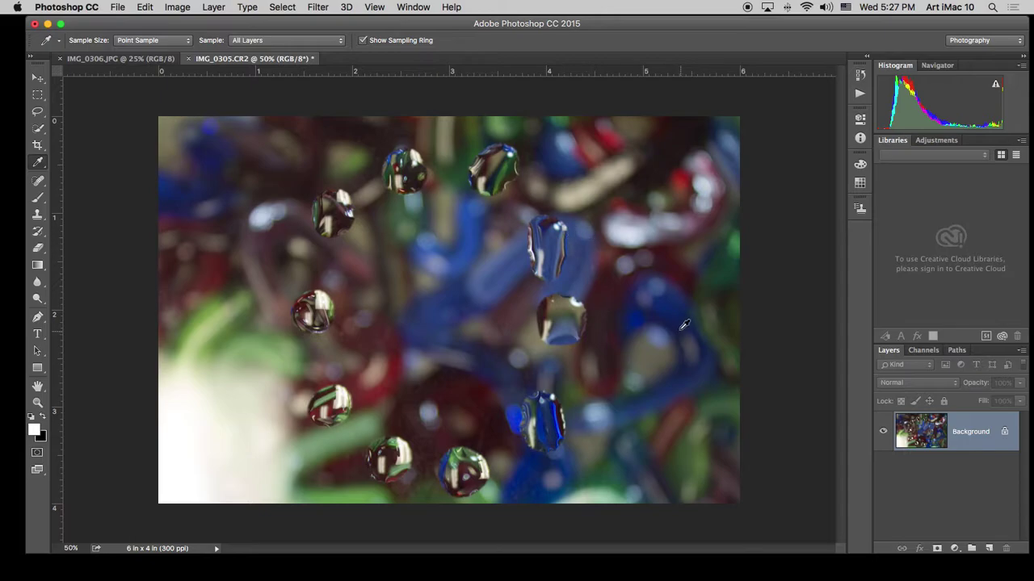
{"action": "left_click", "coordinate": [651, 314]}
{"action": "left_click", "coordinate": [34, 200]}
Shrink the signature brush to 250 px and stamp the navy 'By' watermark in the lower-left corner.
{"action": "mouse_move", "coordinate": [216, 380]}
{"action": "left_mouse_down"}
{"action": "mouse_move", "coordinate": [242, 452]}
{"action": "mouse_move", "coordinate": [325, 430]}
{"action": "left_mouse_up"}
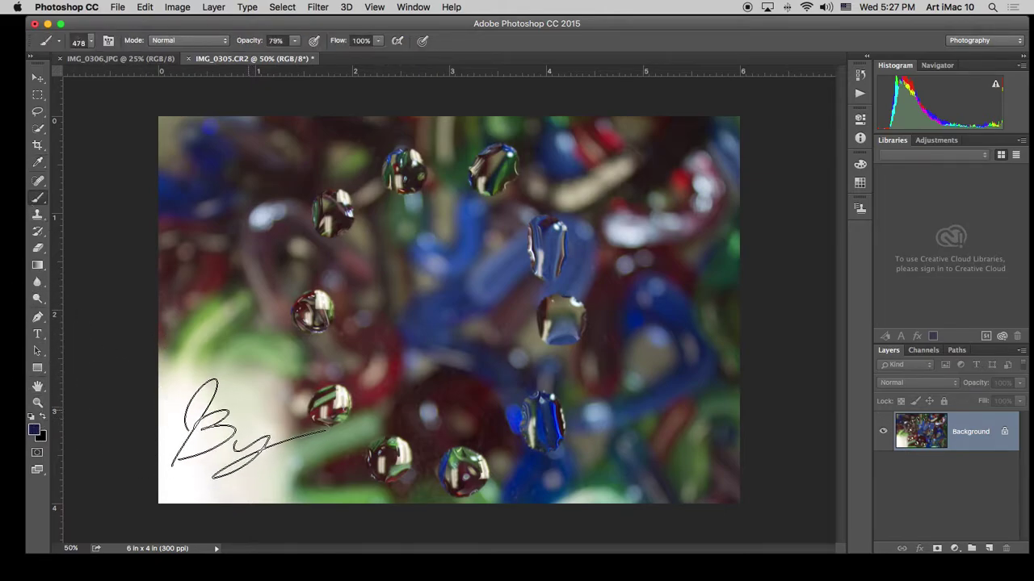
{"action": "key", "text": "bracketleft"}
{"action": "key", "text": "bracketleft"}
{"action": "key", "text": "bracketleft"}
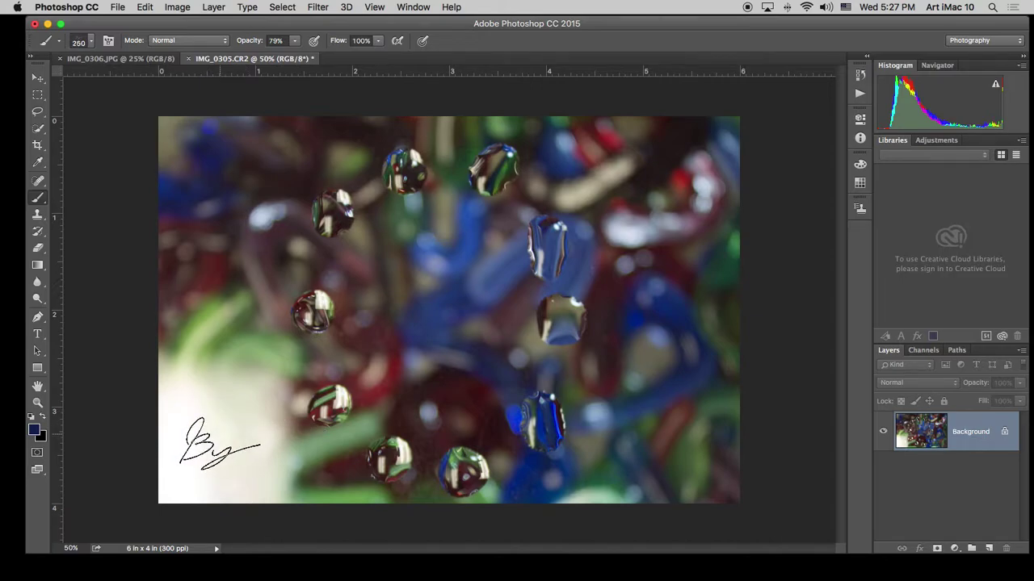
{"action": "left_click", "coordinate": [220, 444]}
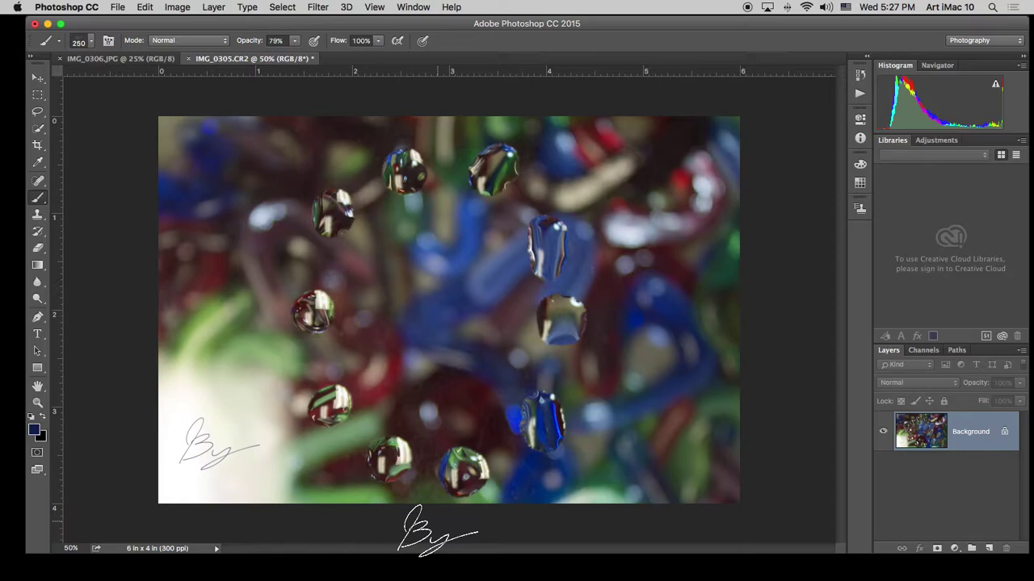
{"action": "left_click", "coordinate": [117, 7]}
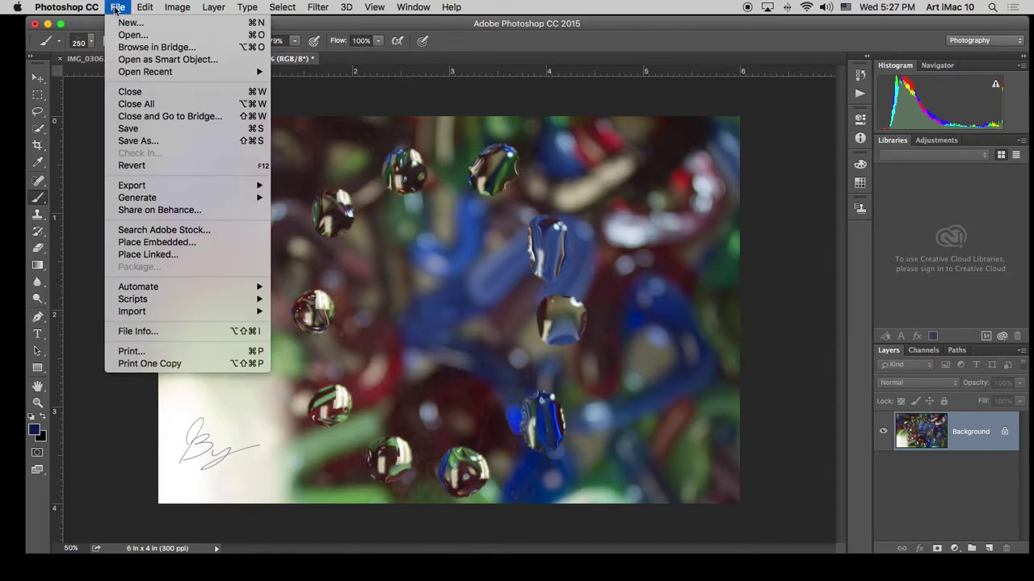
Save the photo to the Desktop as the JPEG 'WaterWormsJB04192017'.
{"action": "left_click", "coordinate": [350, 253]}
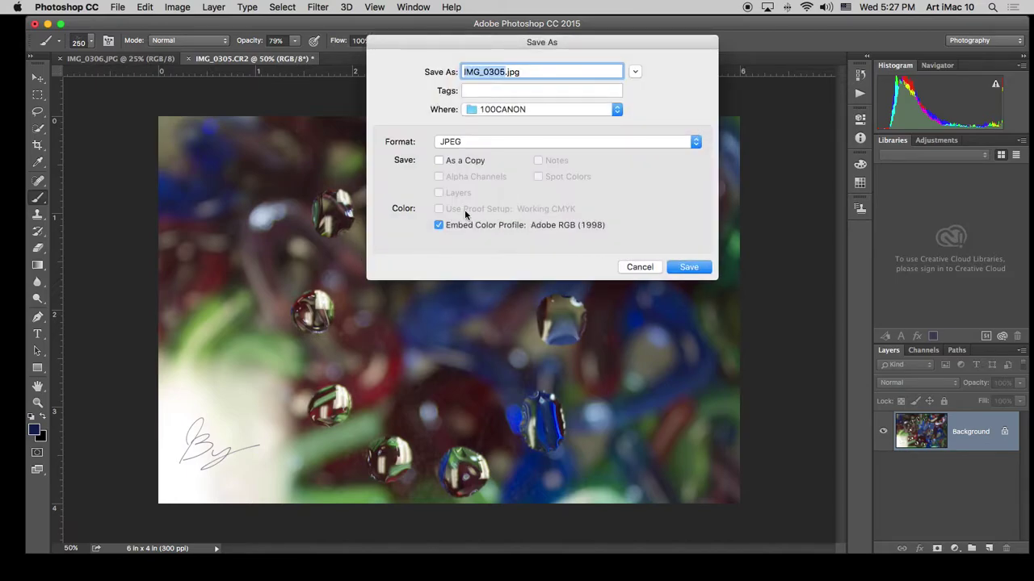
{"action": "type", "text": "Wate"}
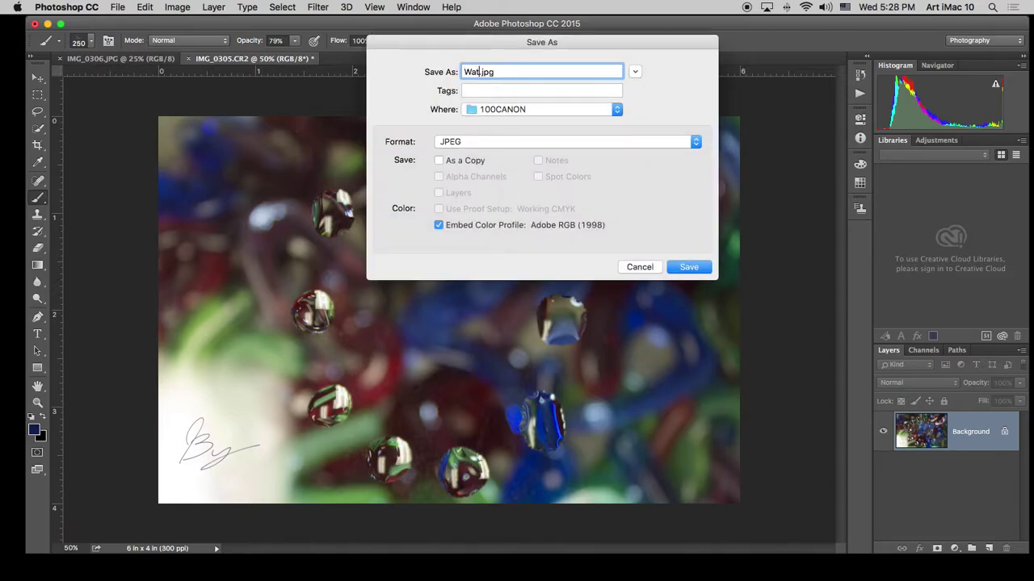
{"action": "type", "text": "rWormsJB04192017"}
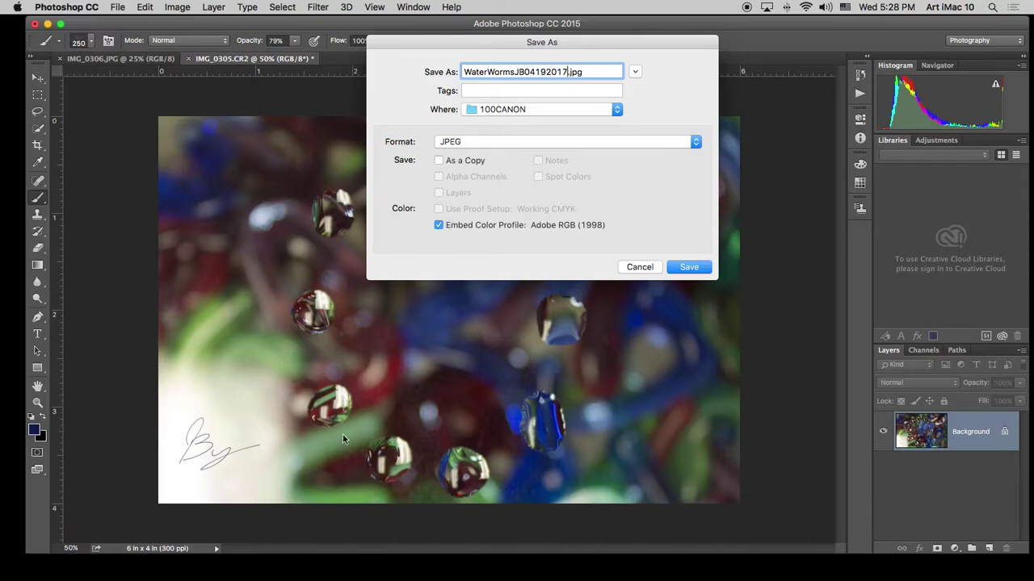
{"action": "left_click", "coordinate": [616, 111]}
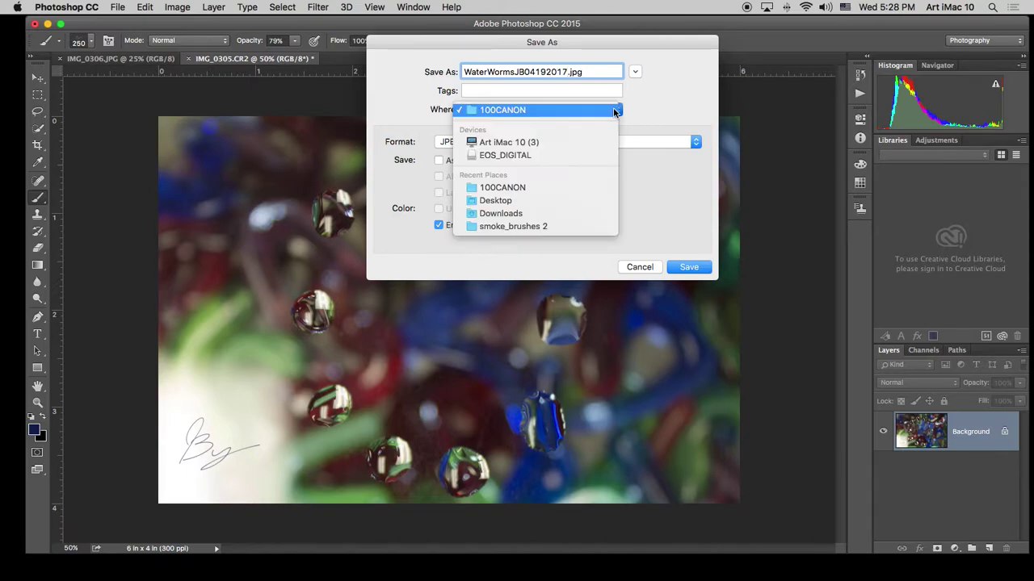
{"action": "left_click", "coordinate": [549, 200]}
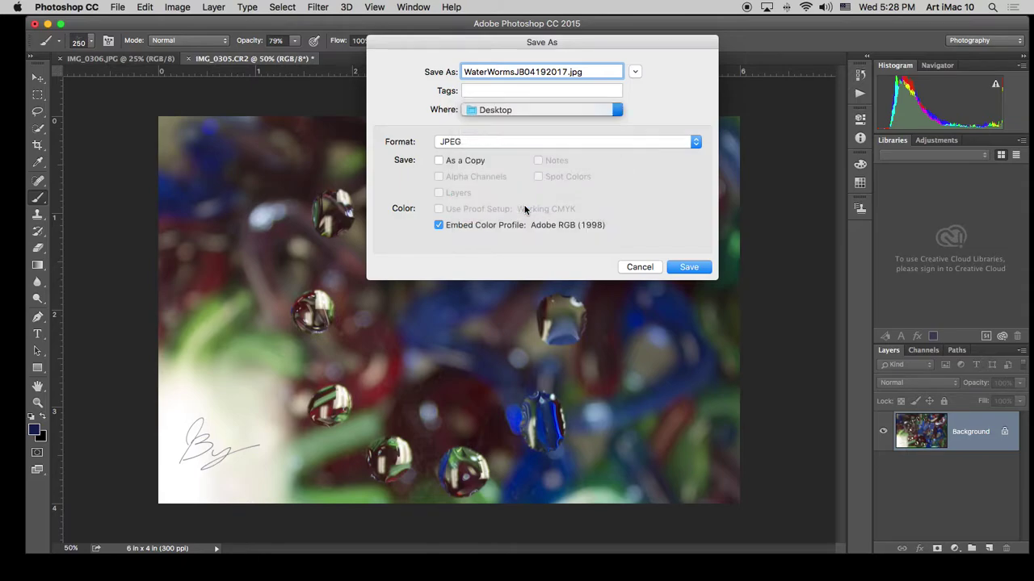
{"action": "left_click", "coordinate": [698, 266]}
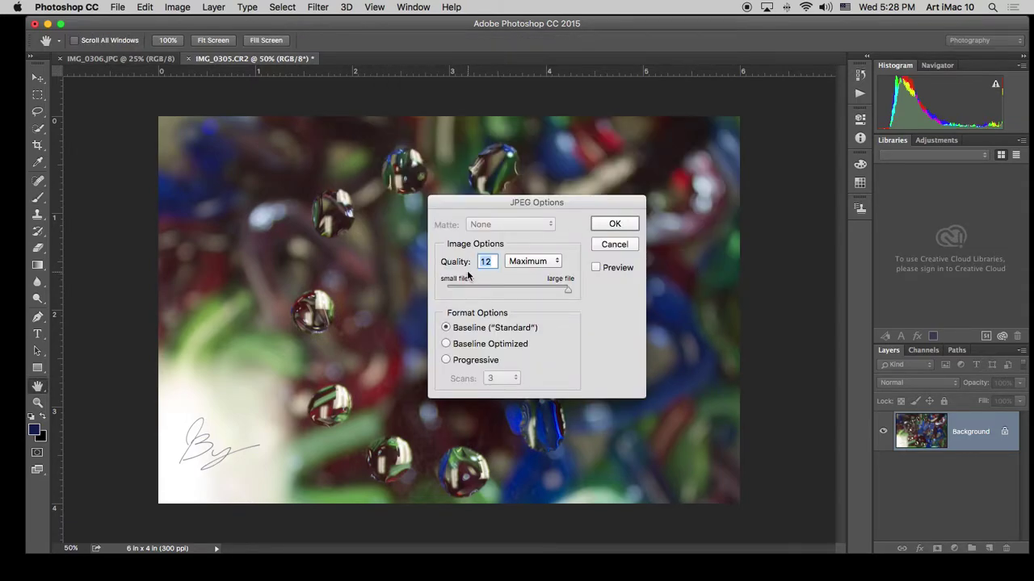
Accept JPEG Options at Quality 12 (Maximum), Baseline Standard, to complete the save.
{"action": "left_click", "coordinate": [612, 224]}
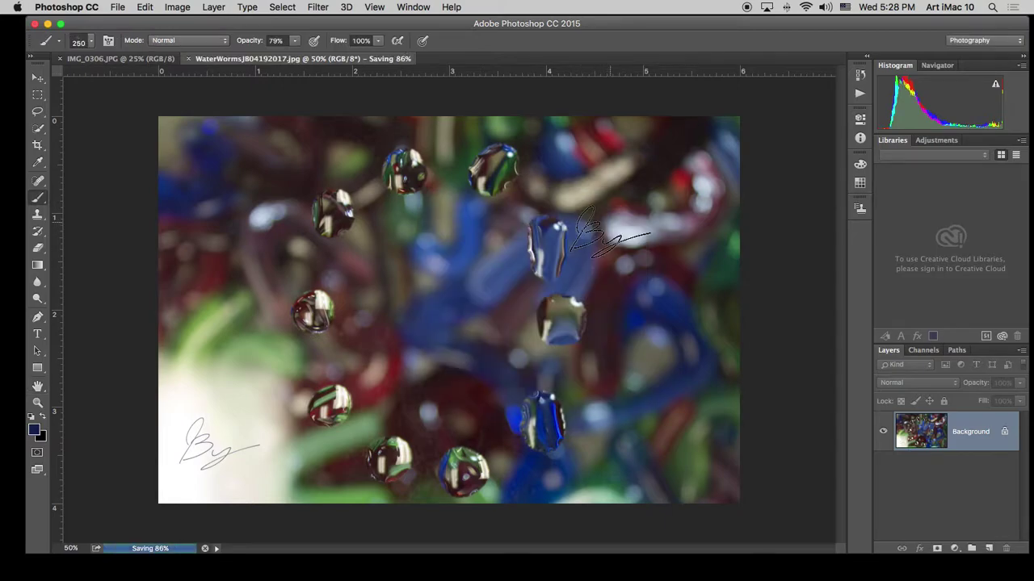